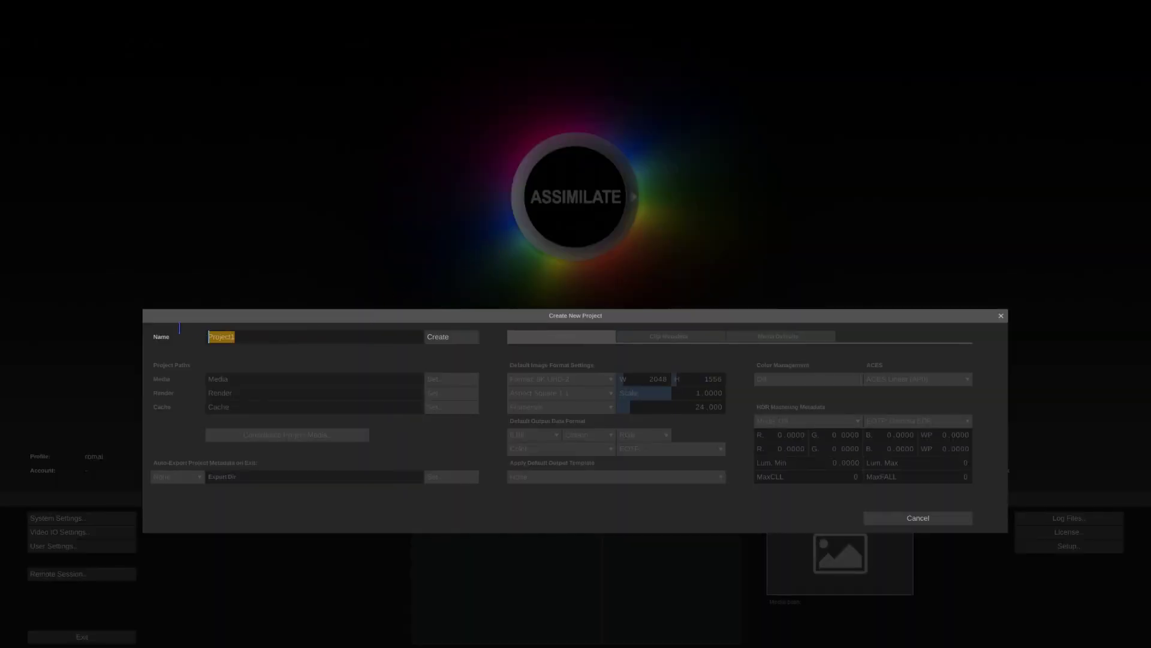
- Create the project LiveFX-Part1 and close Project Settings back to the start screen
text(LiveFX-Pa)
click(440, 338)
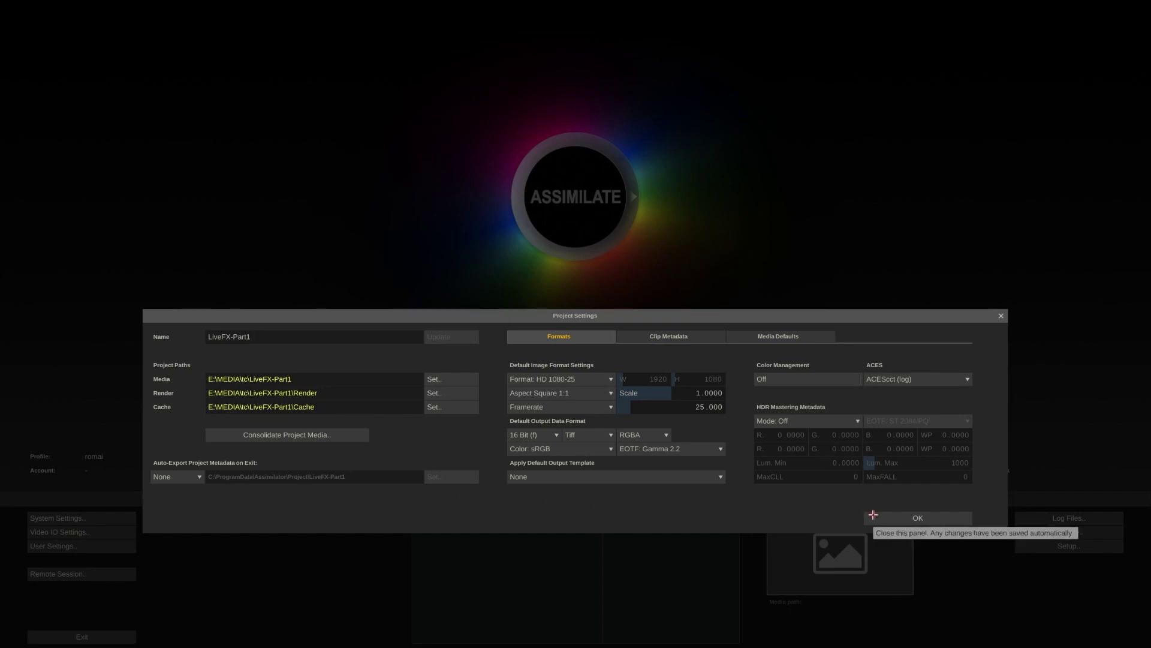
click(873, 515)
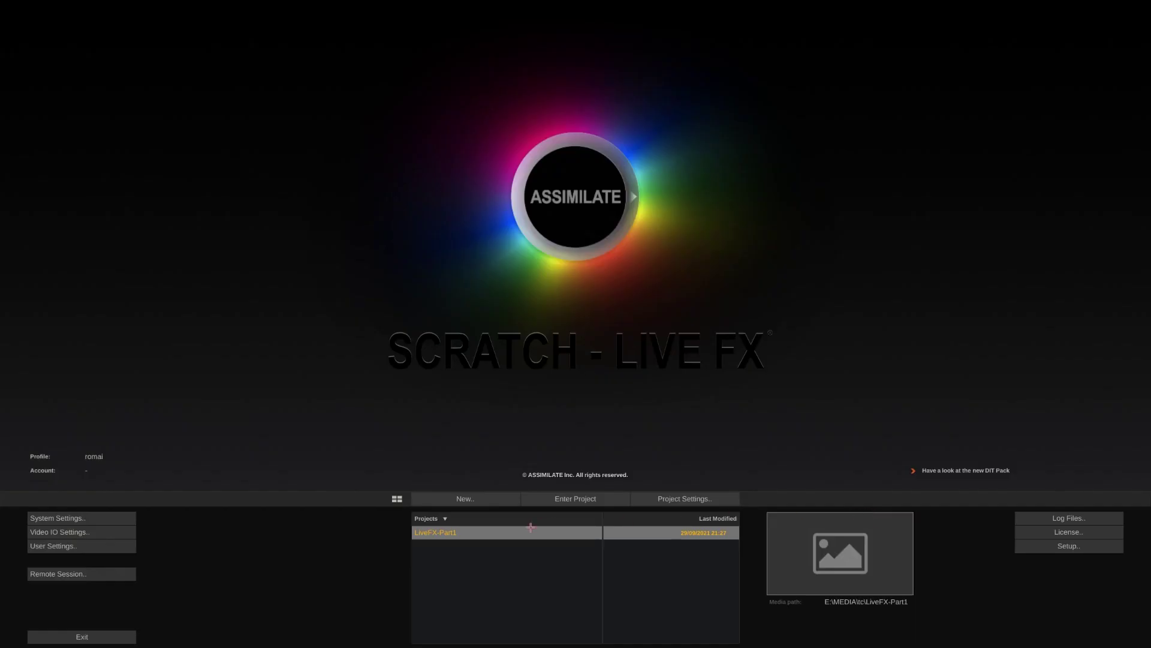
click(94, 531)
- Enter the LiveFX-Part1 project and switch the toolset to Live FX
click(582, 502)
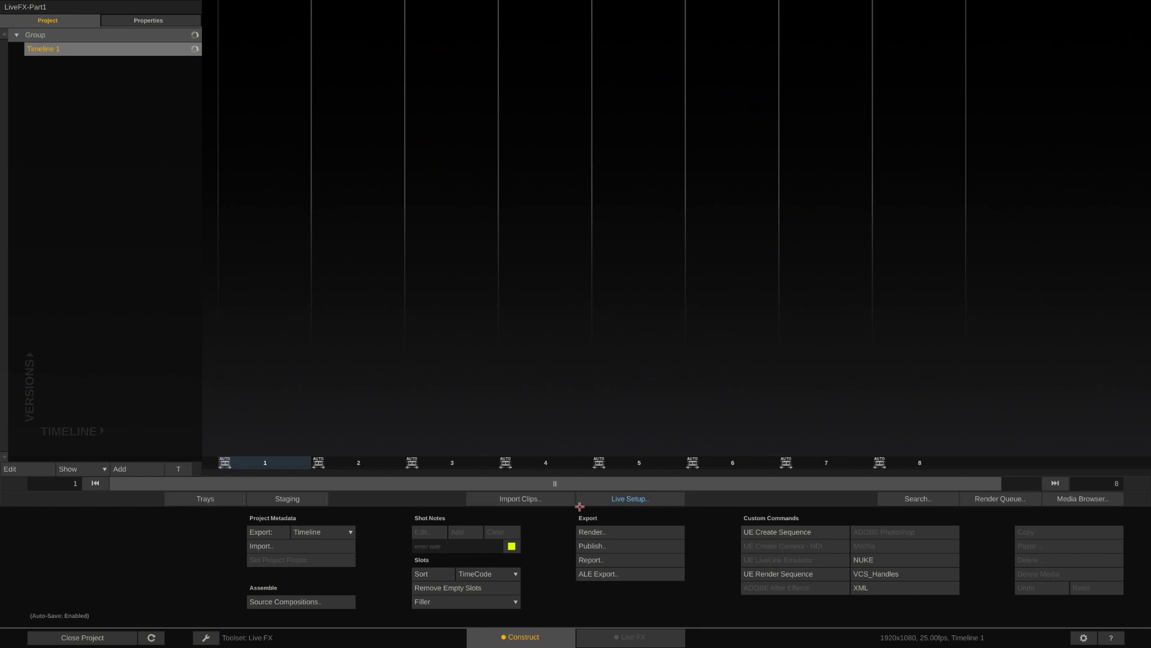
click(207, 638)
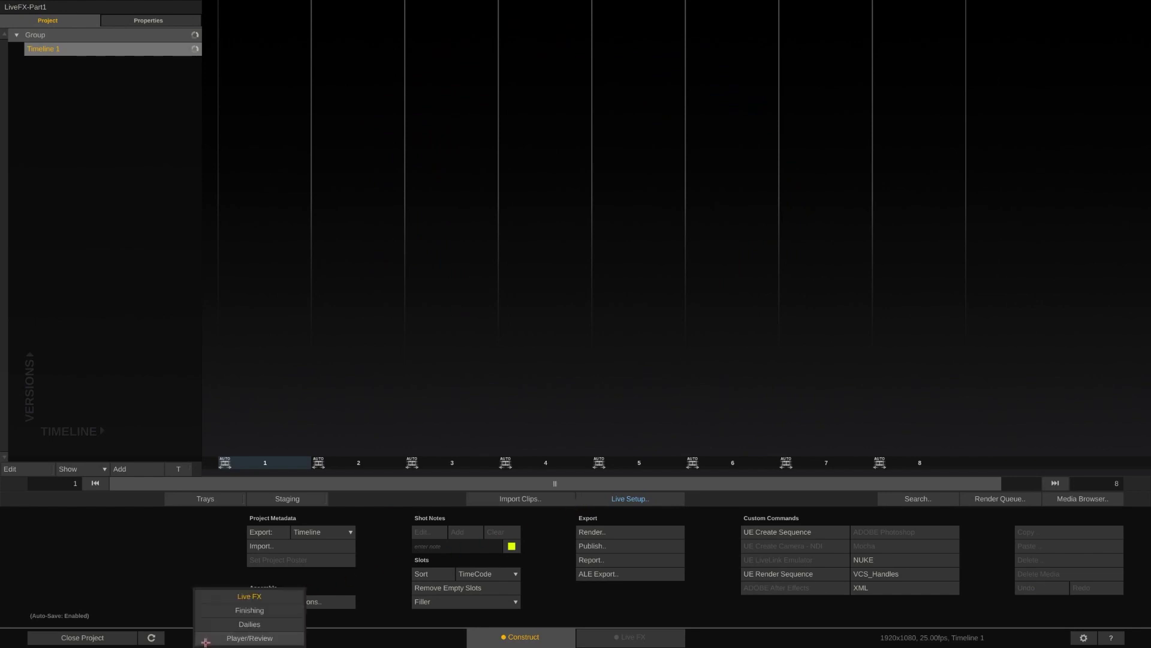
click(206, 597)
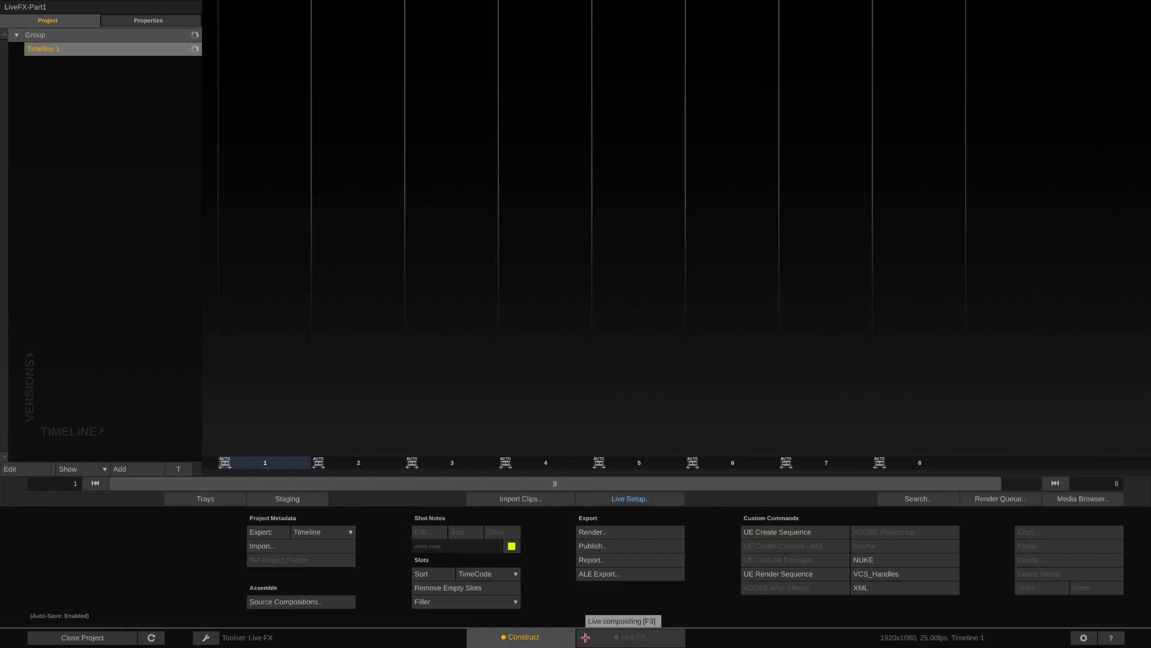
- Create Live Comp 1 capturing DeckLink 8K Pro (1) channel 1 with continuous shot length
click(590, 499)
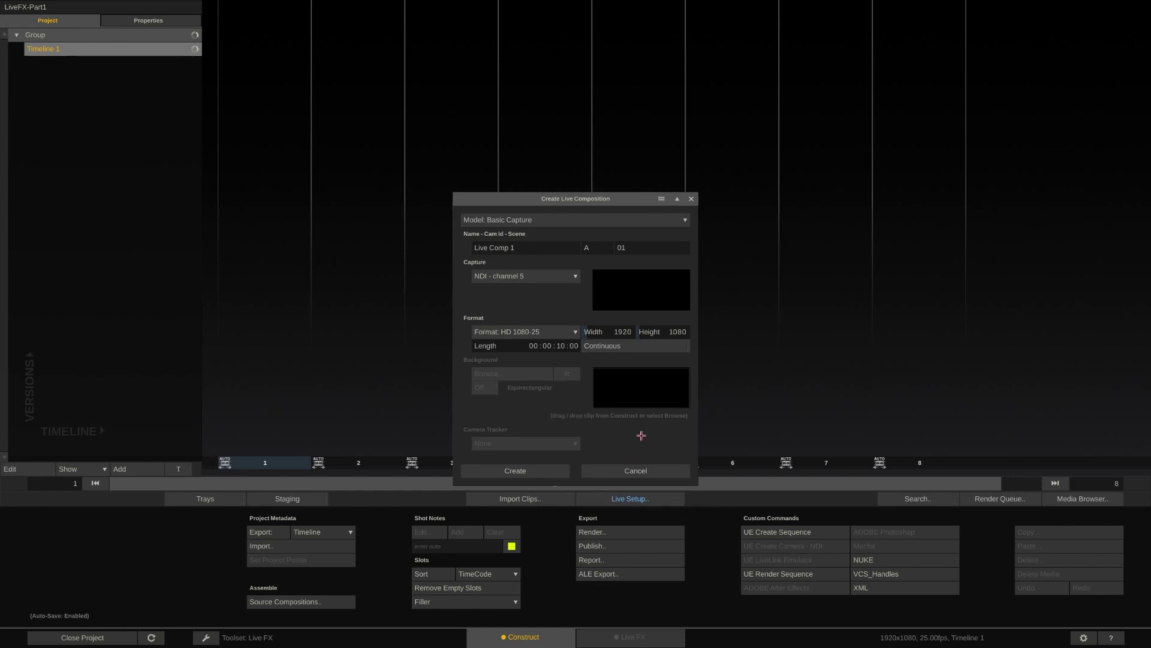
click(568, 274)
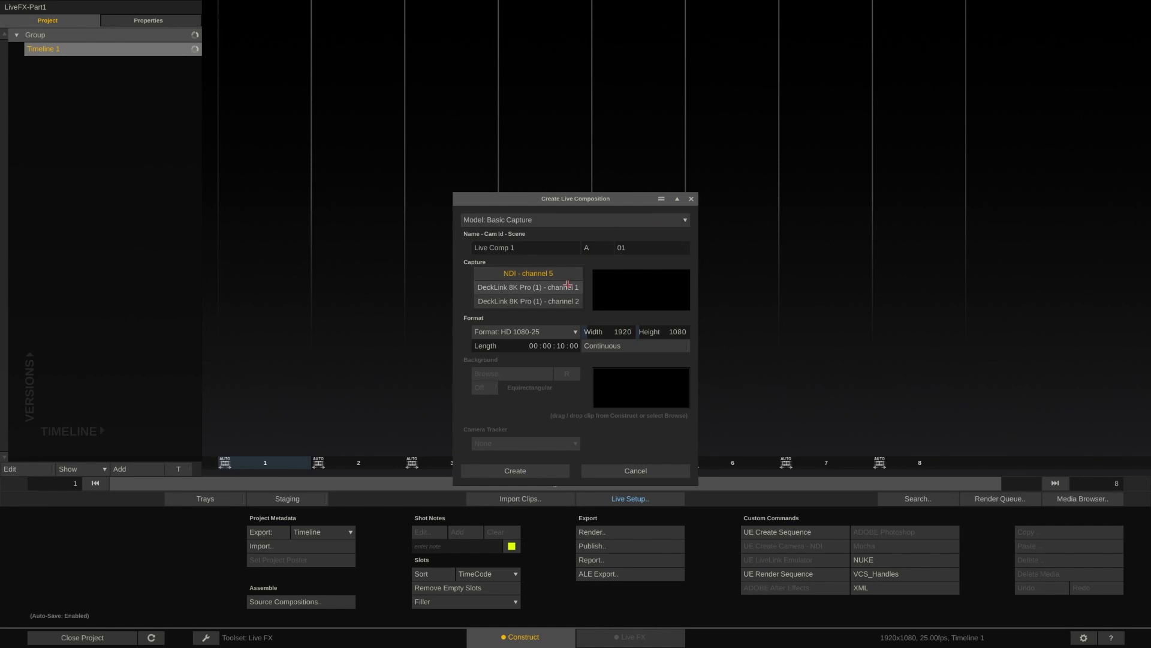
click(567, 287)
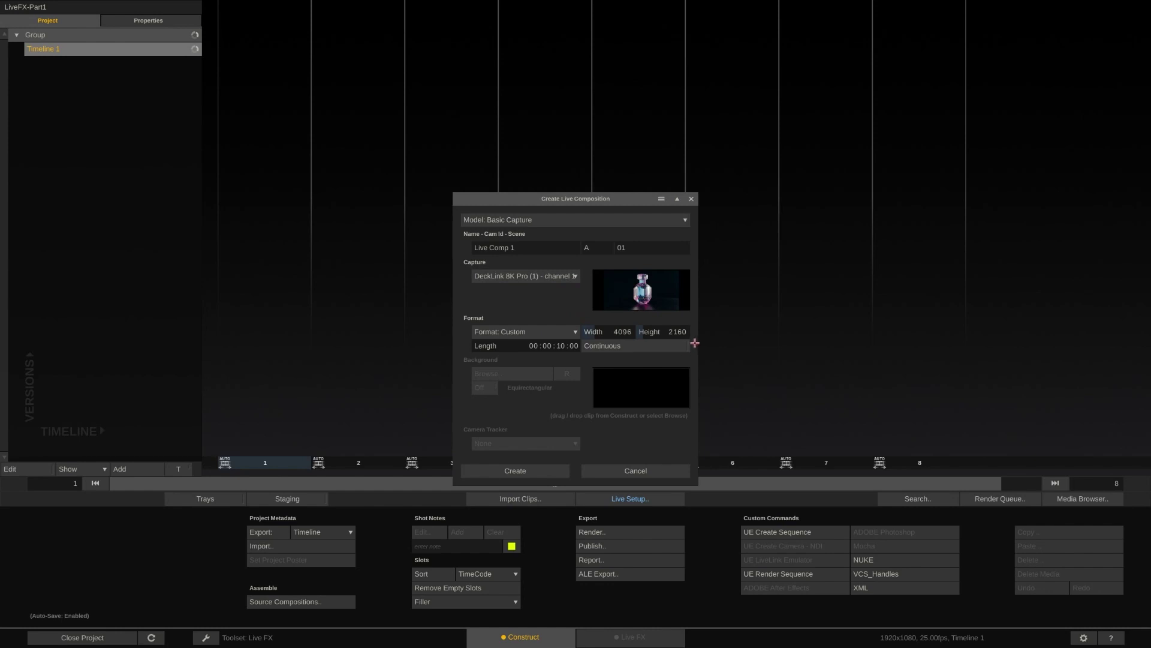
click(619, 345)
click(486, 470)
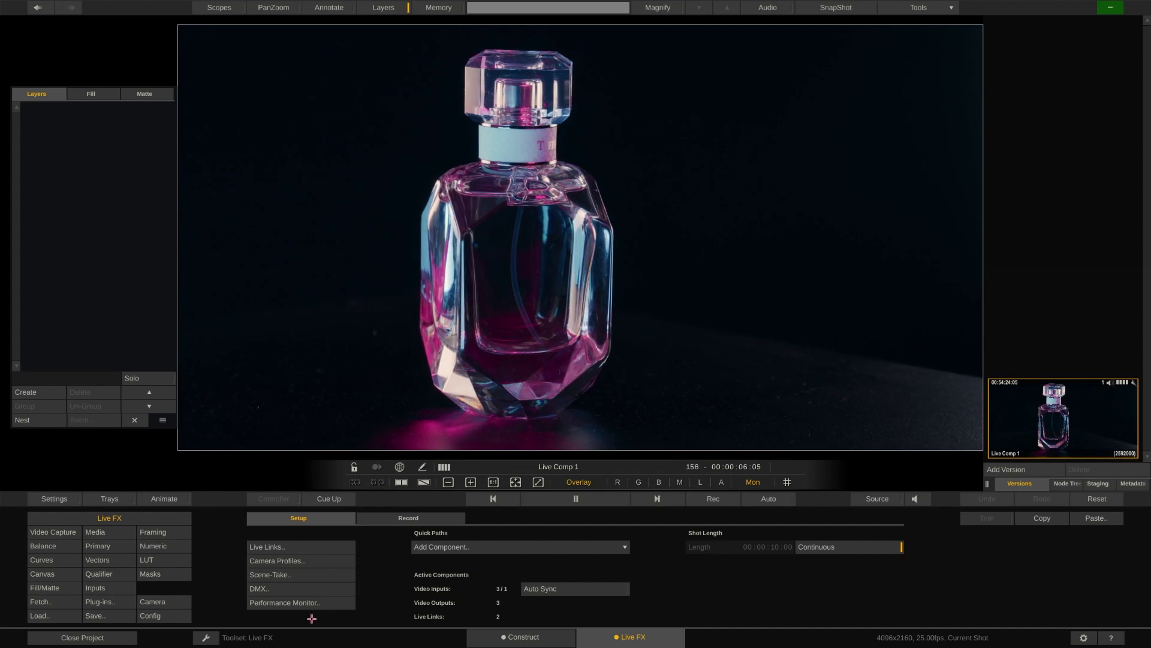
- Cycle through the Balance, Primary, Numeric, Vectors and LUT panels, ending on Primary wheels
click(58, 544)
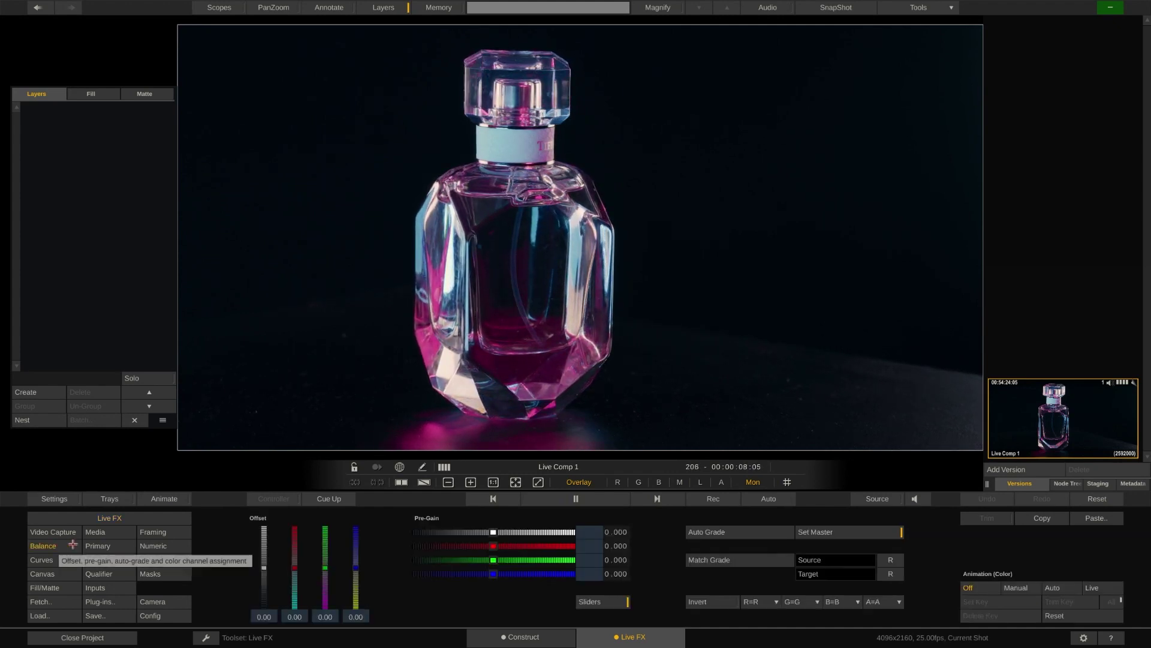
click(96, 546)
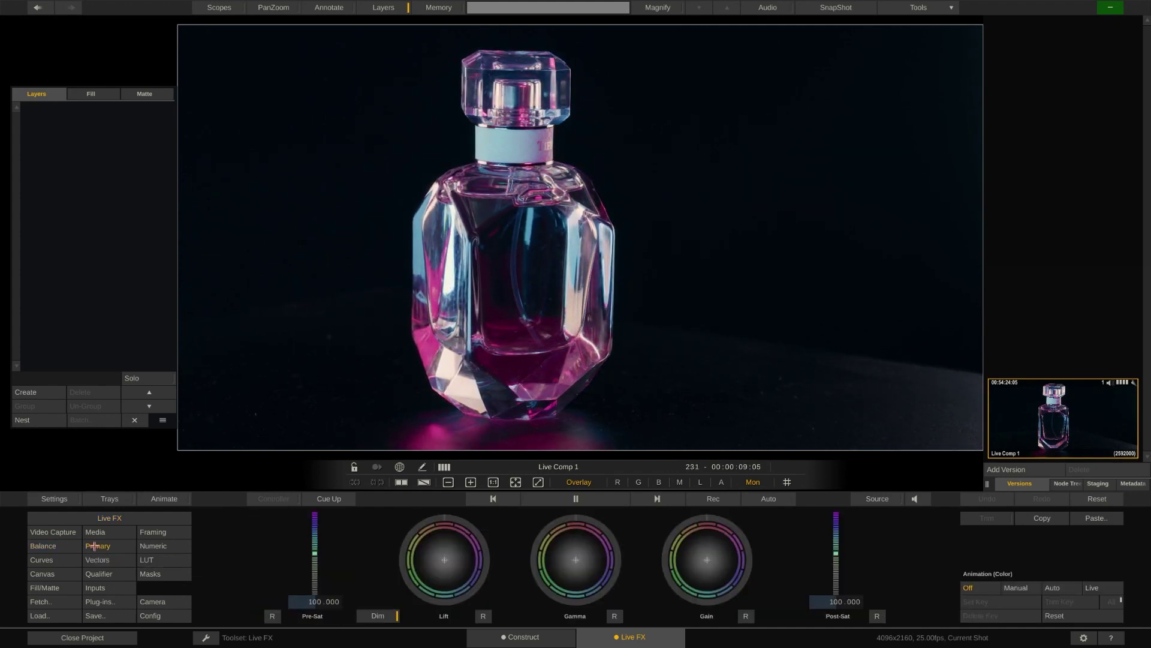
click(156, 546)
click(95, 560)
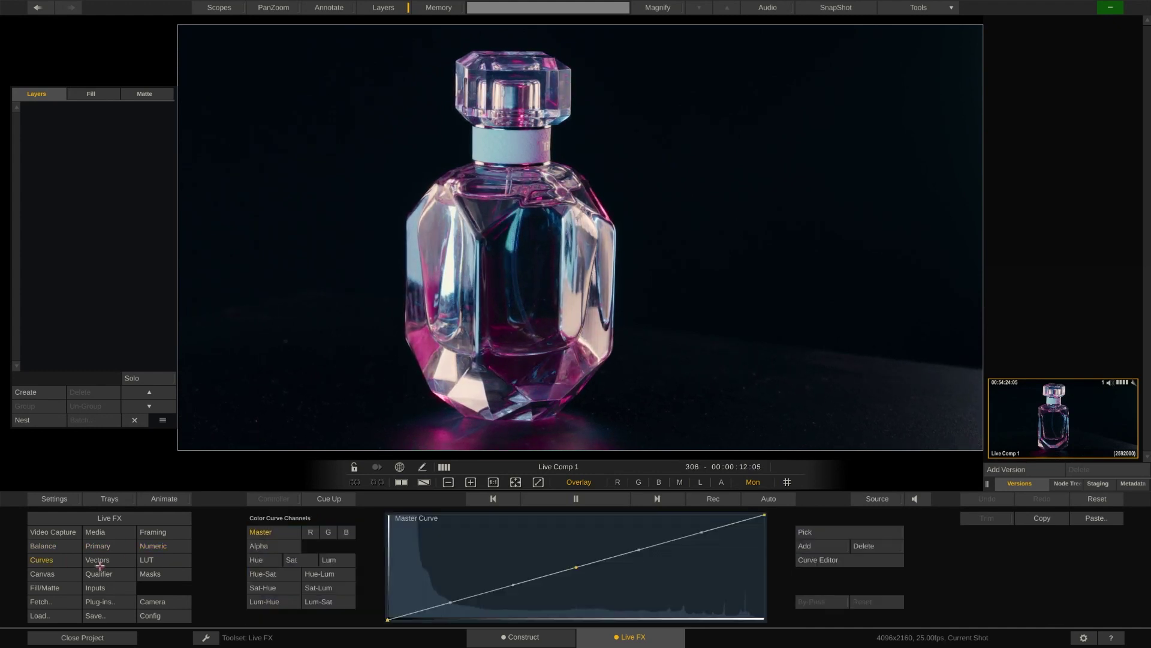
click(146, 560)
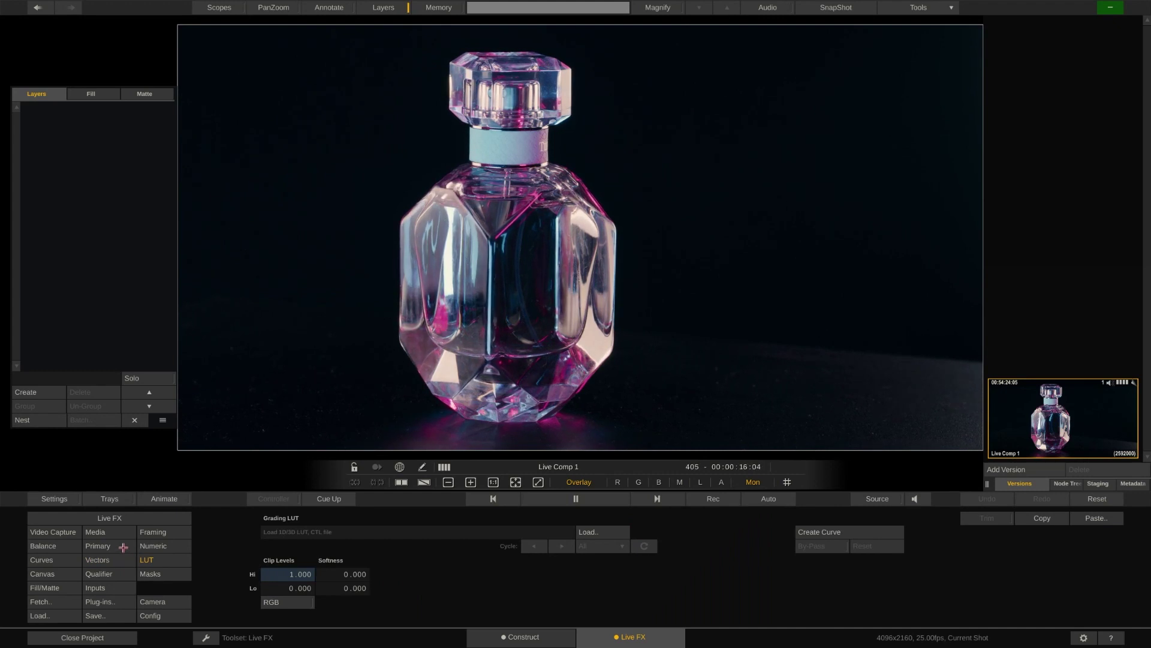
click(98, 545)
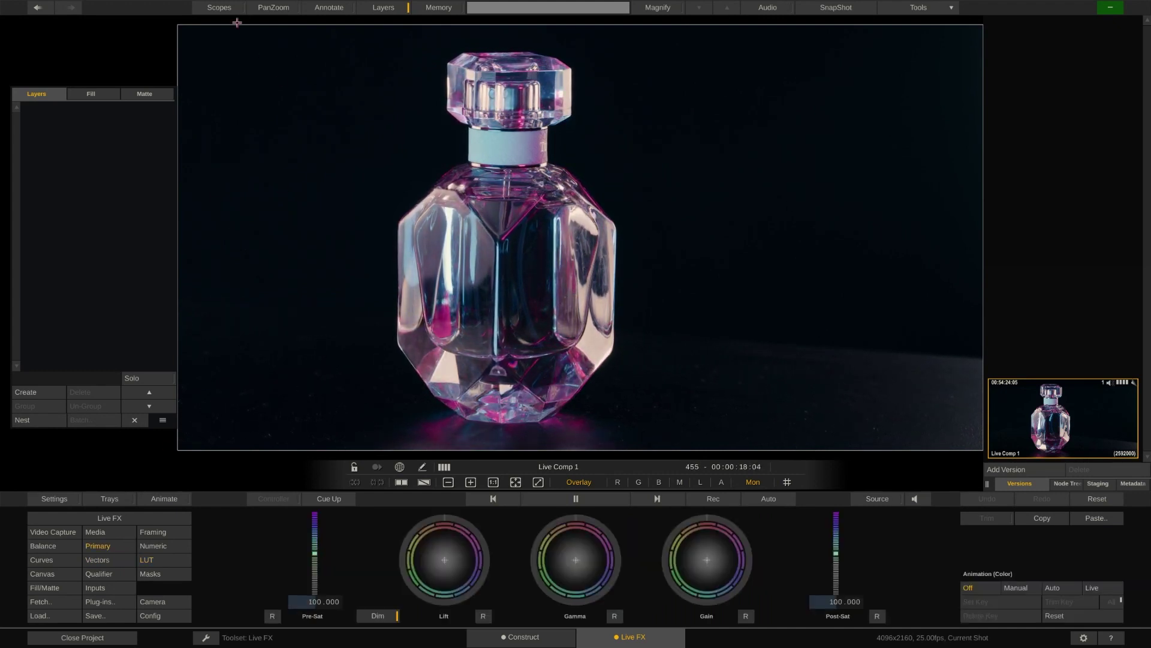
- Overlay histogram, RGB waveform, vectorscope and gamut scopes, and fit the full frame in the viewer
click(225, 7)
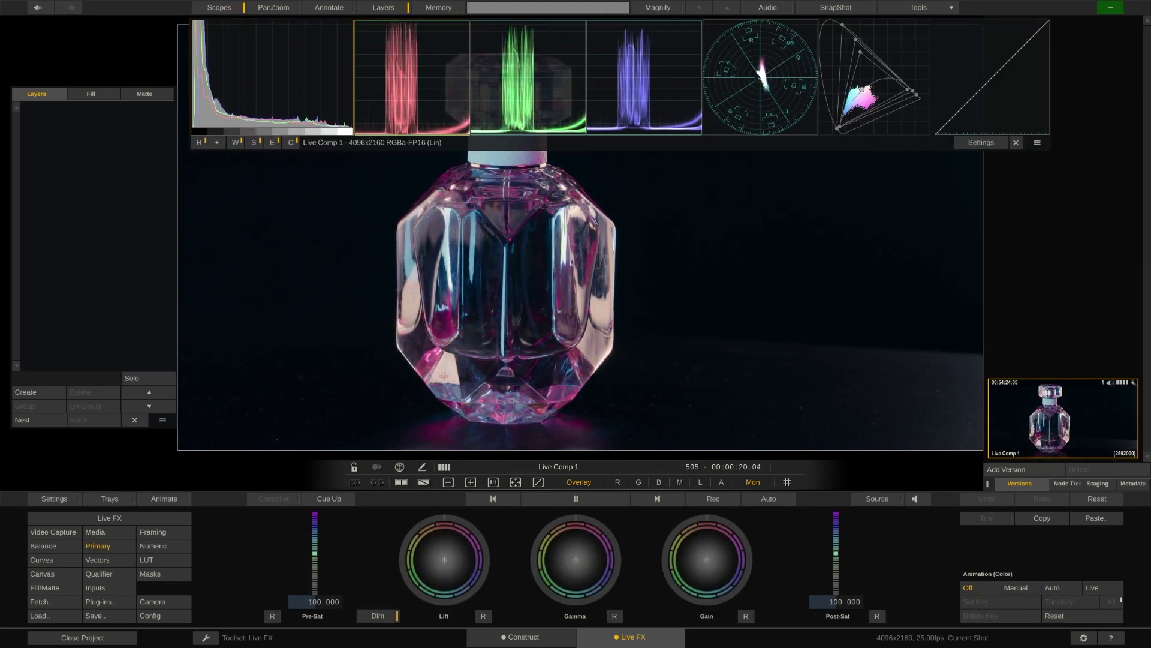
click(516, 481)
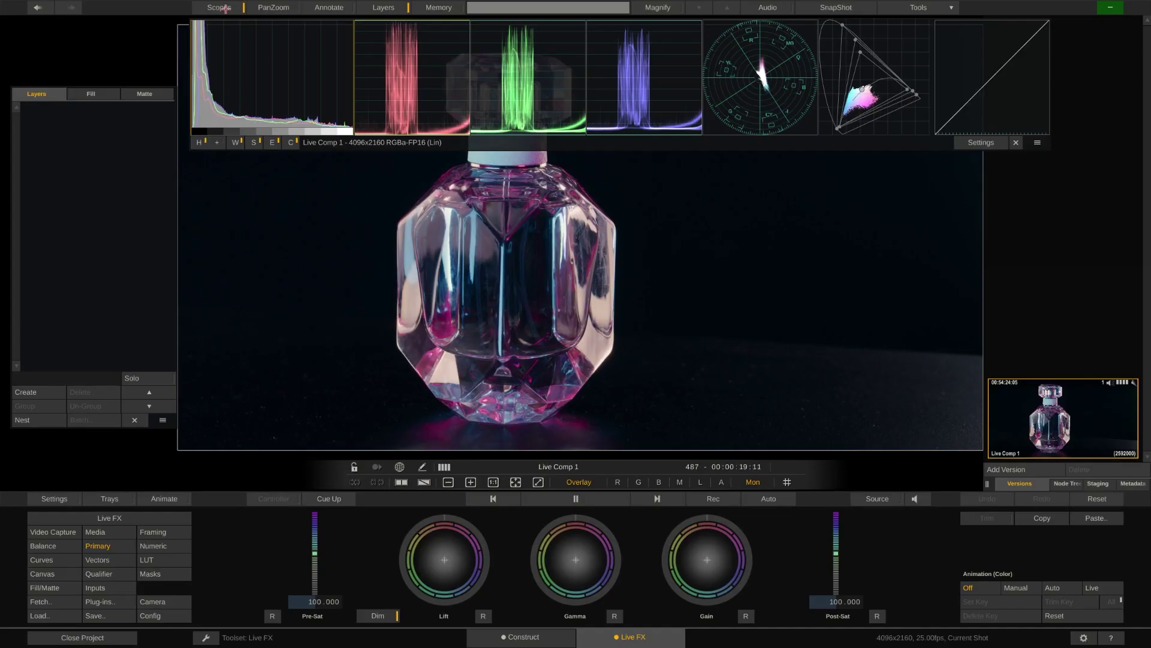
click(515, 482)
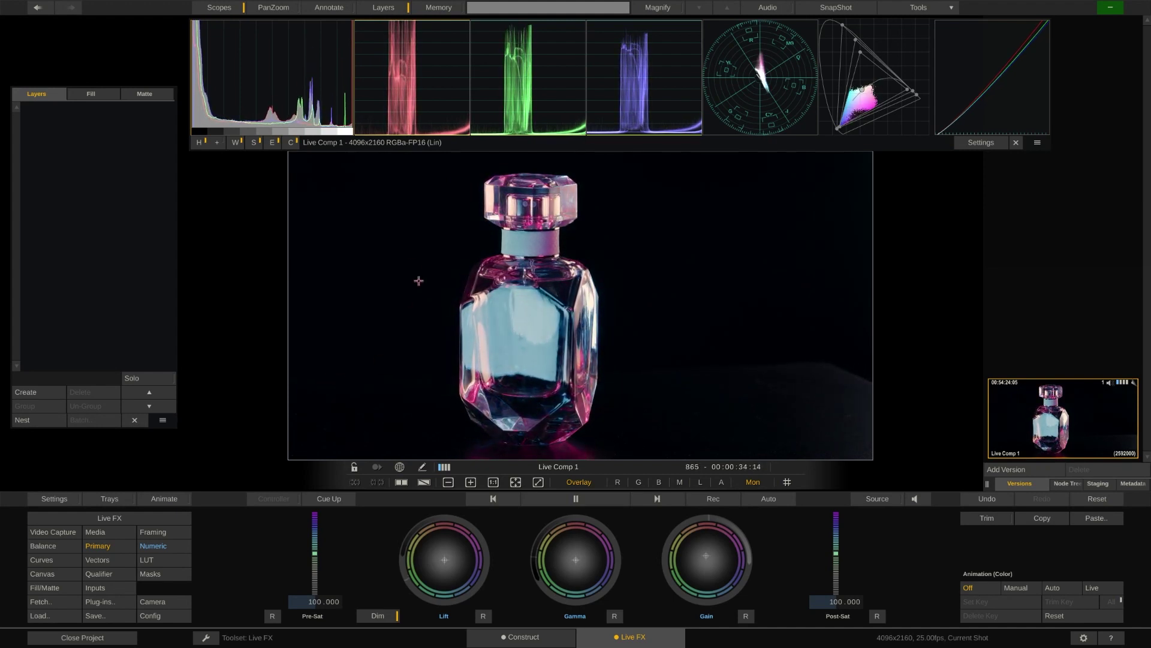
- Import A001_C003_0530ZW.mp4 from Fog_Elements after scrubbing through its preview
right_click(372, 245)
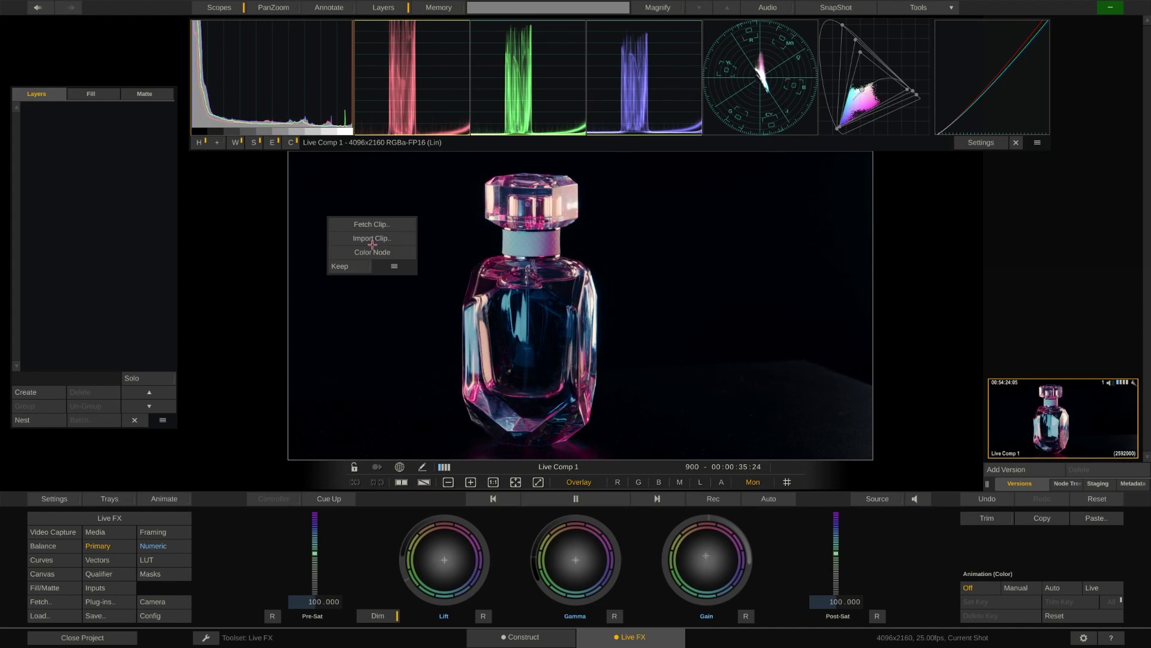
click(333, 239)
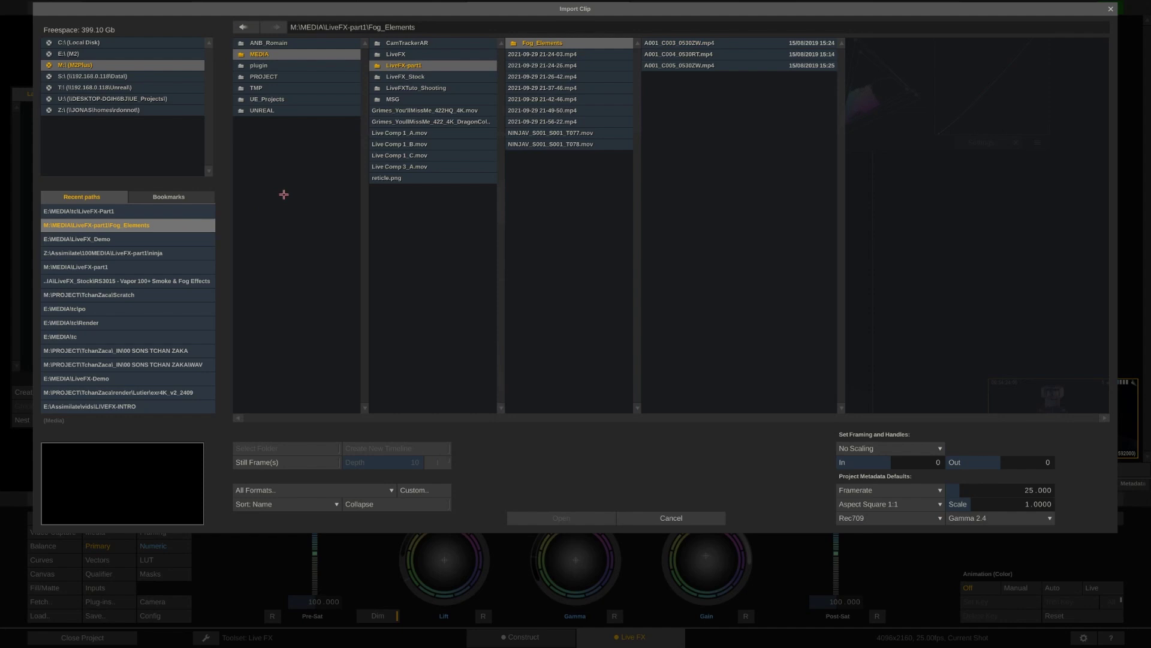
click(702, 44)
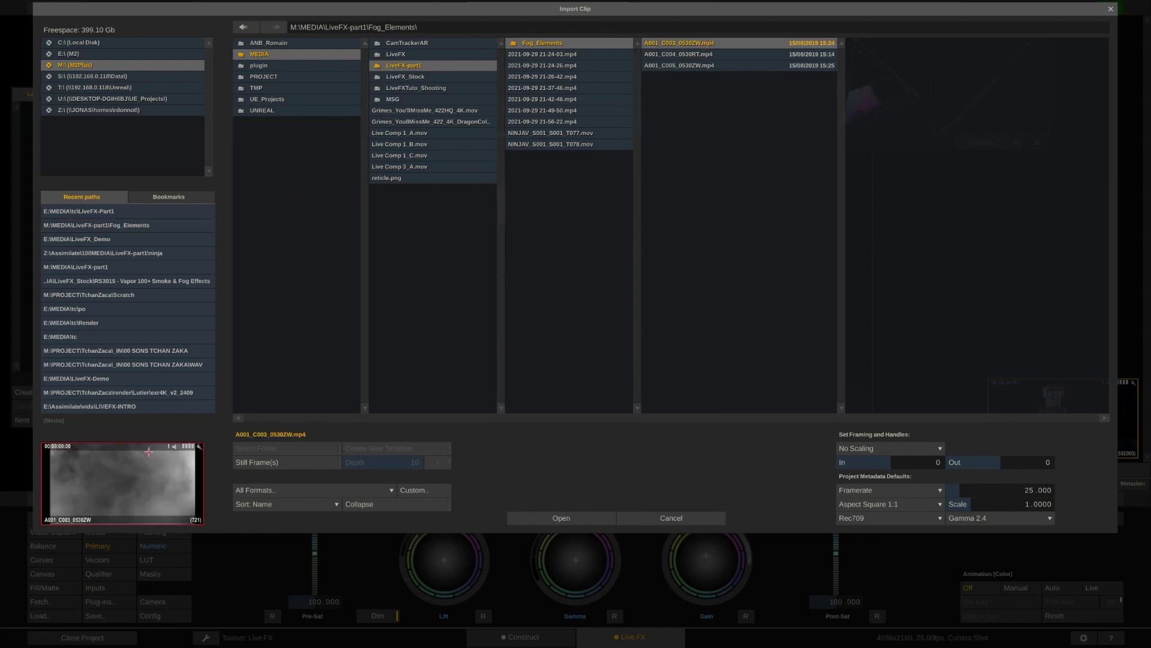
drag(101, 448, 157, 448)
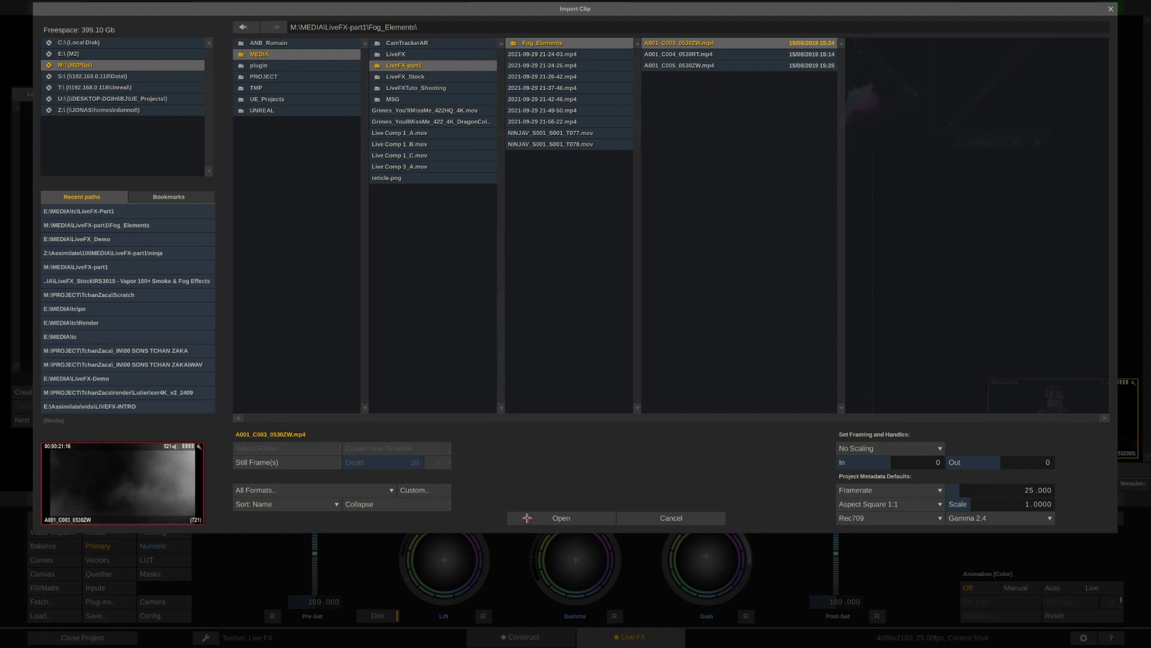
click(527, 517)
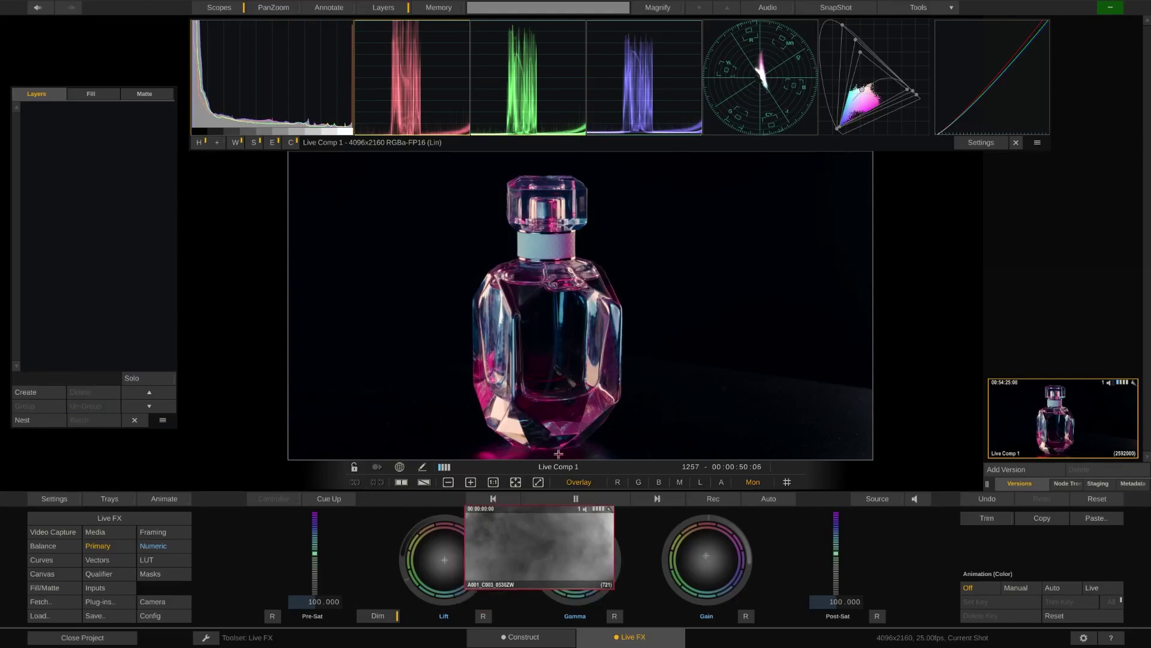
- Add the fog clip as a layer with Screen blending at 78.62 opacity
click(562, 271)
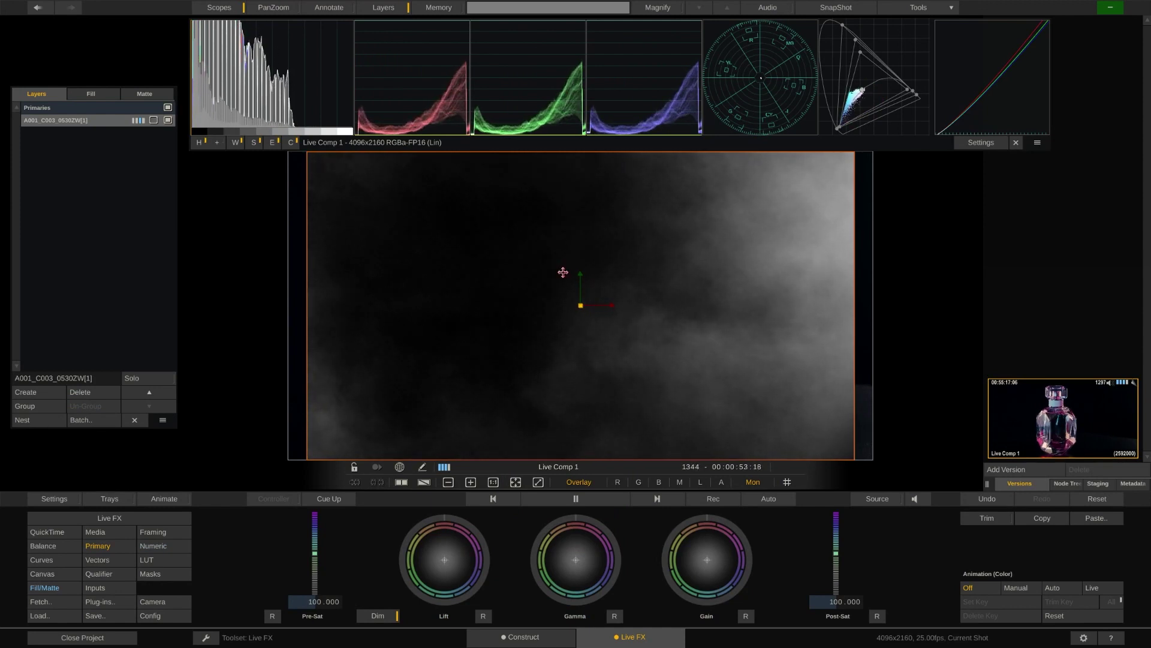
click(106, 96)
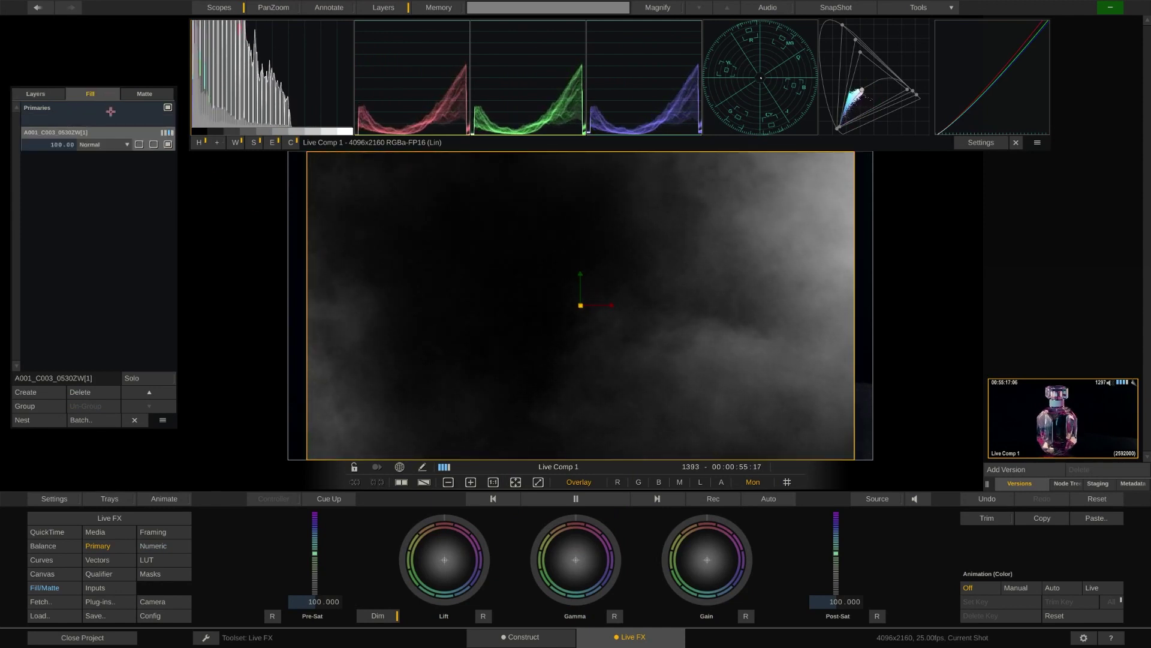
click(93, 150)
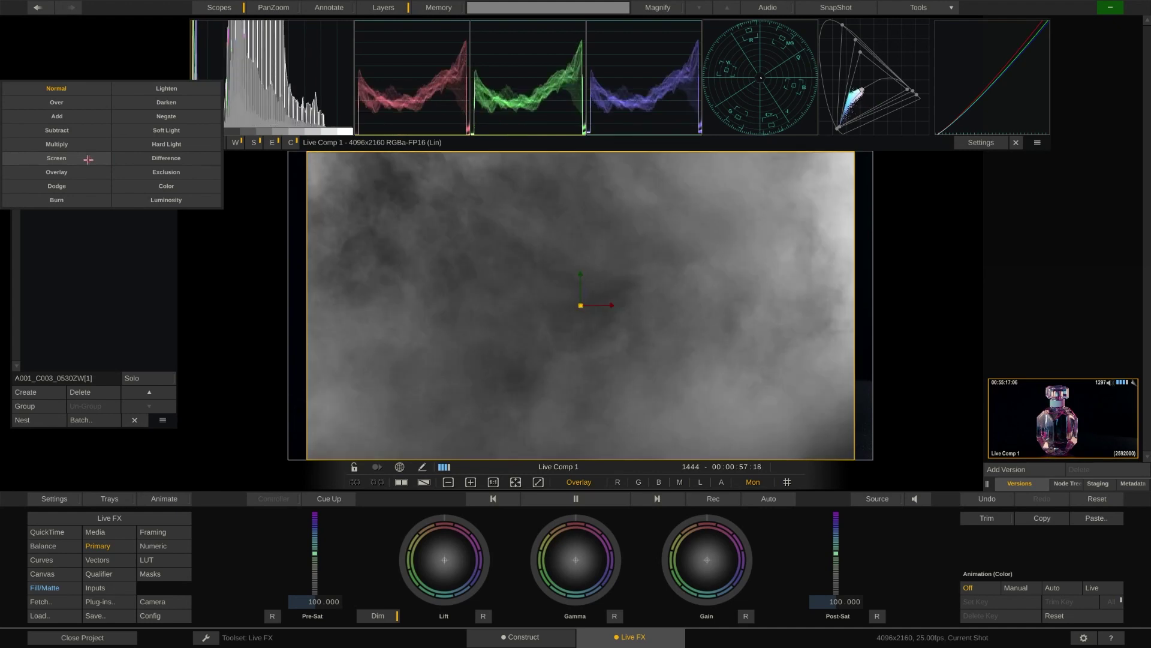
click(88, 159)
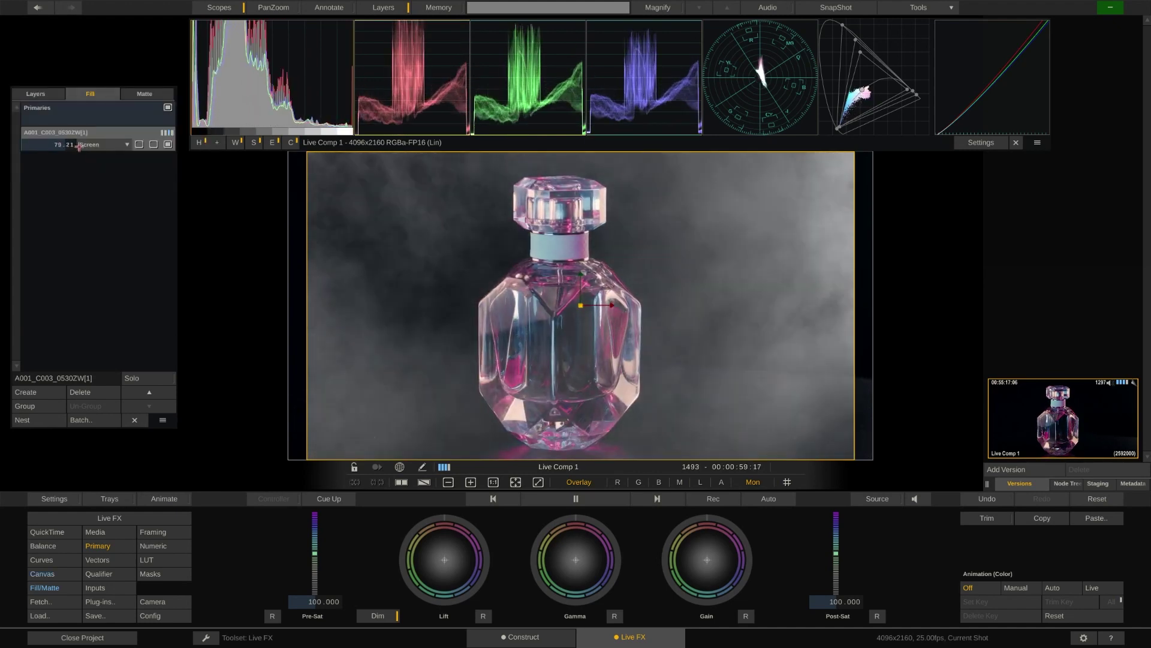
drag(79, 147, 90, 154)
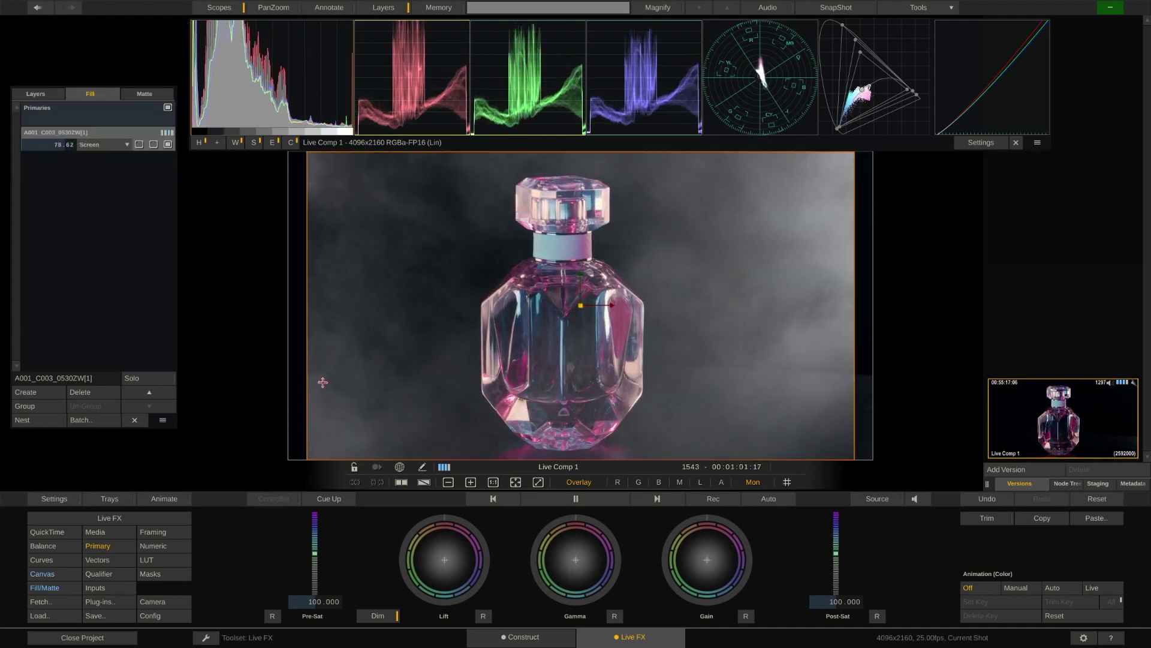
- Stretch the fog layer wider left and right, then rescale it within the frame
drag(322, 382, 268, 382)
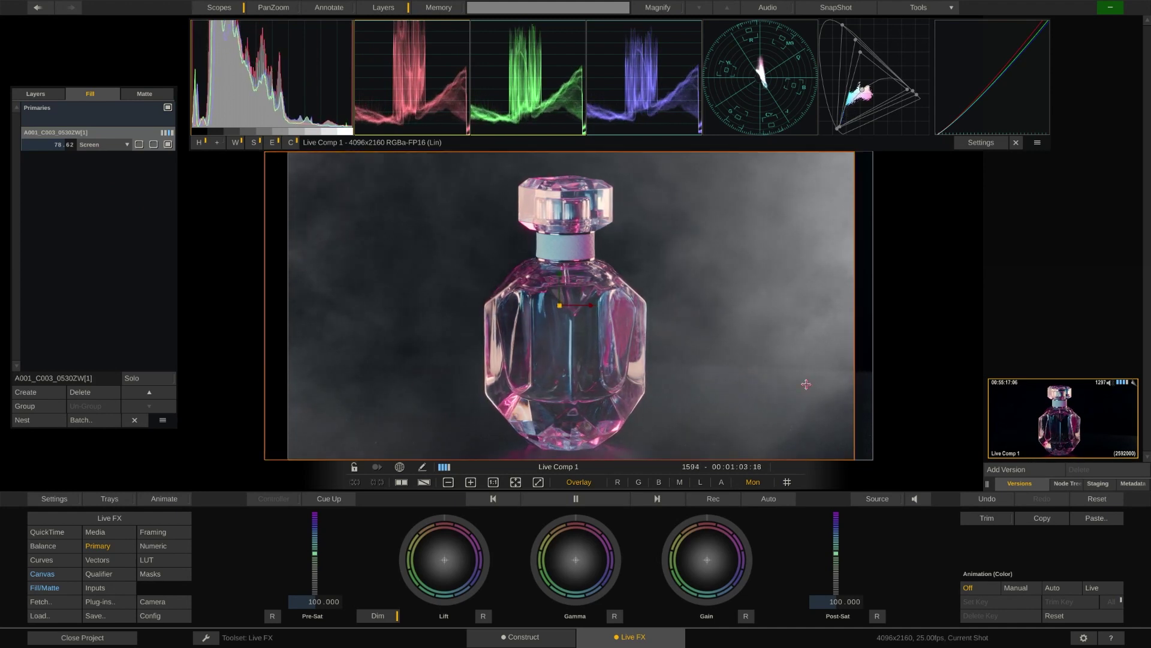
drag(853, 391, 888, 391)
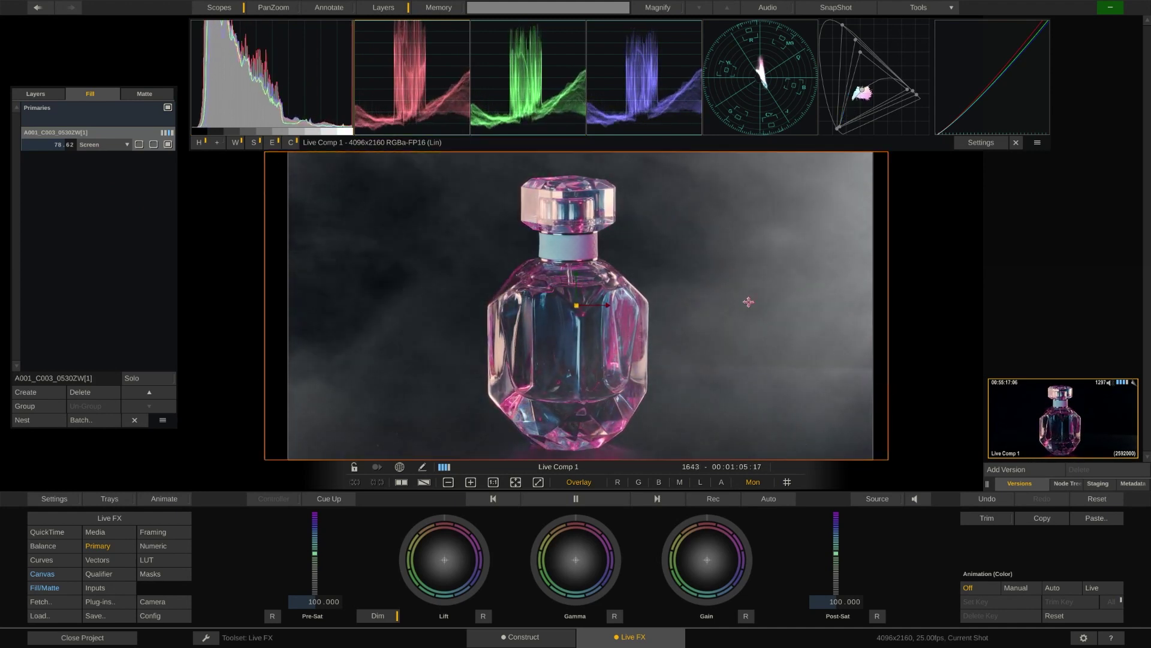
drag(748, 302, 739, 366)
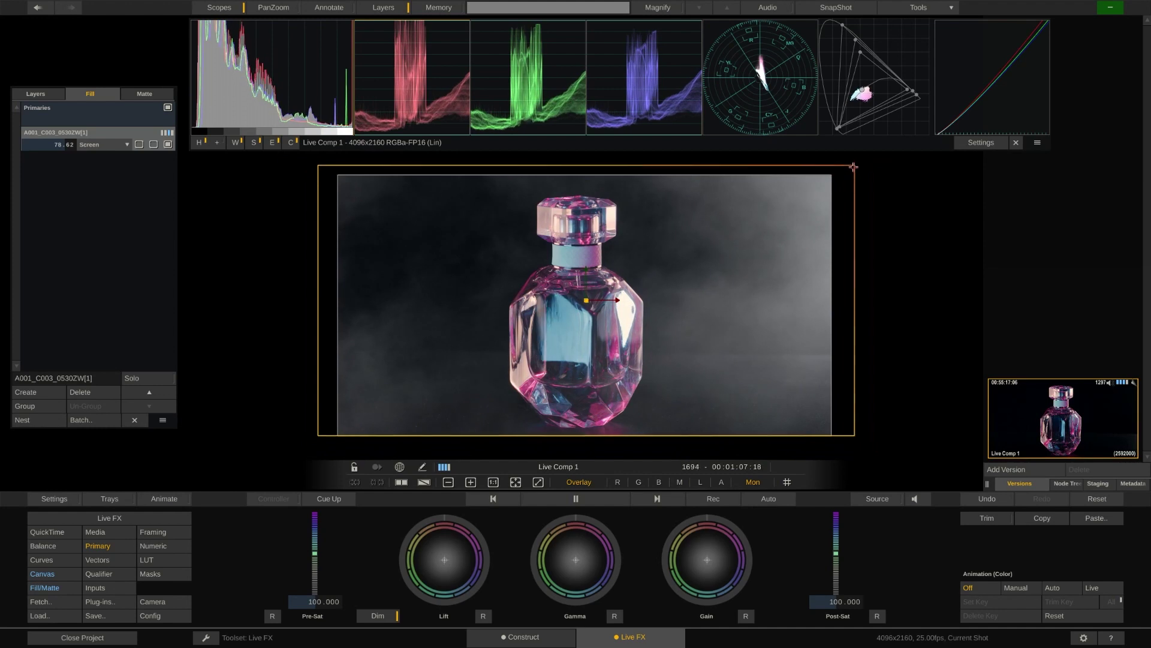
drag(853, 167, 856, 164)
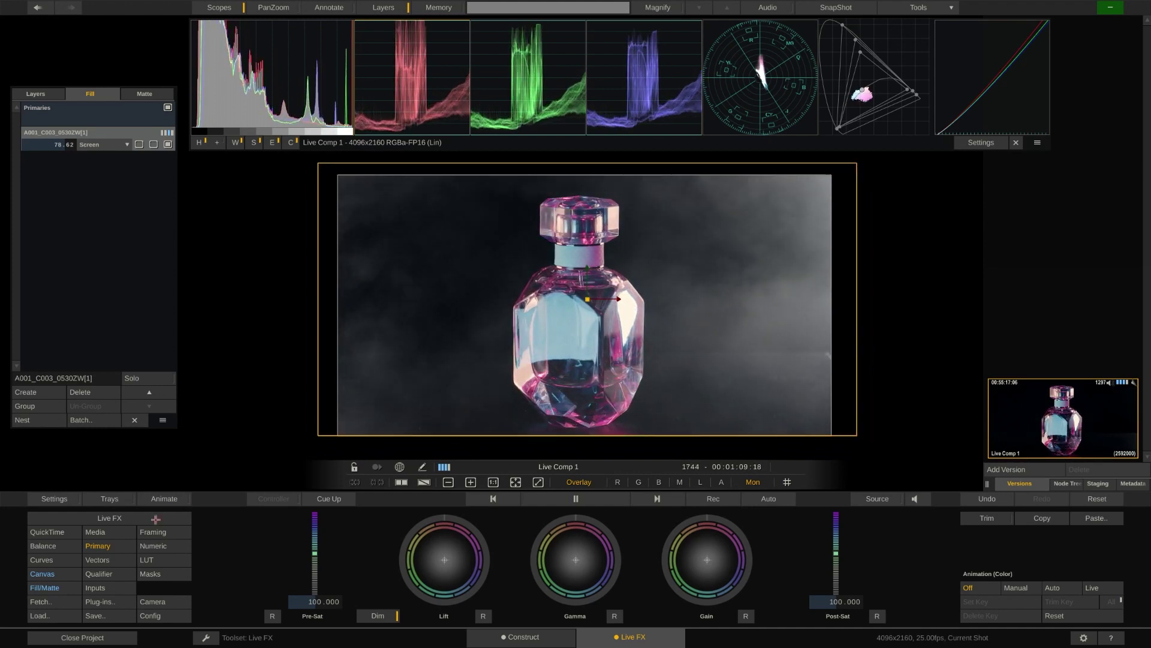
click(66, 546)
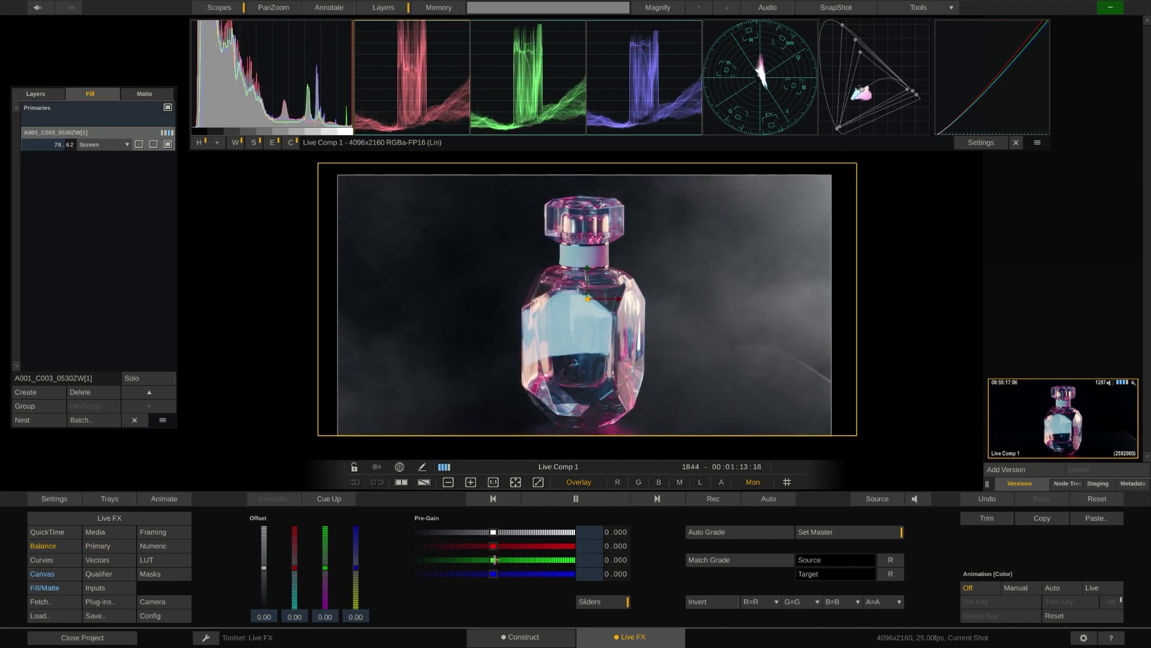
- Lower green pre-gain to -51.778 to tint the fog purple, then start recording
drag(494, 559, 473, 555)
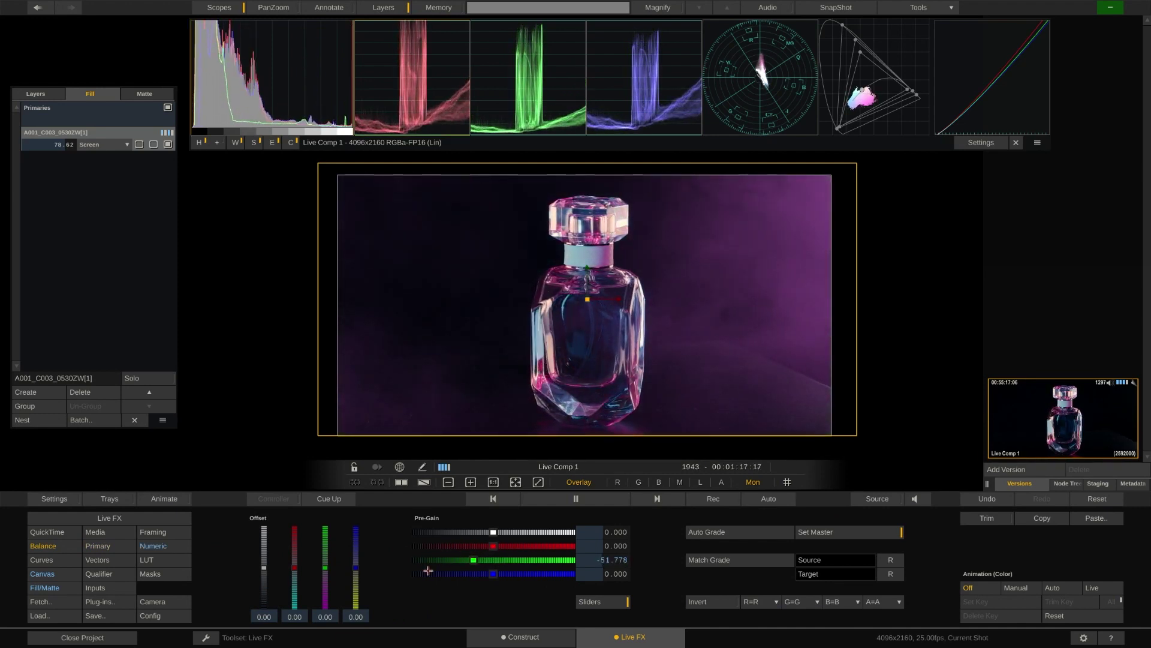
click(700, 503)
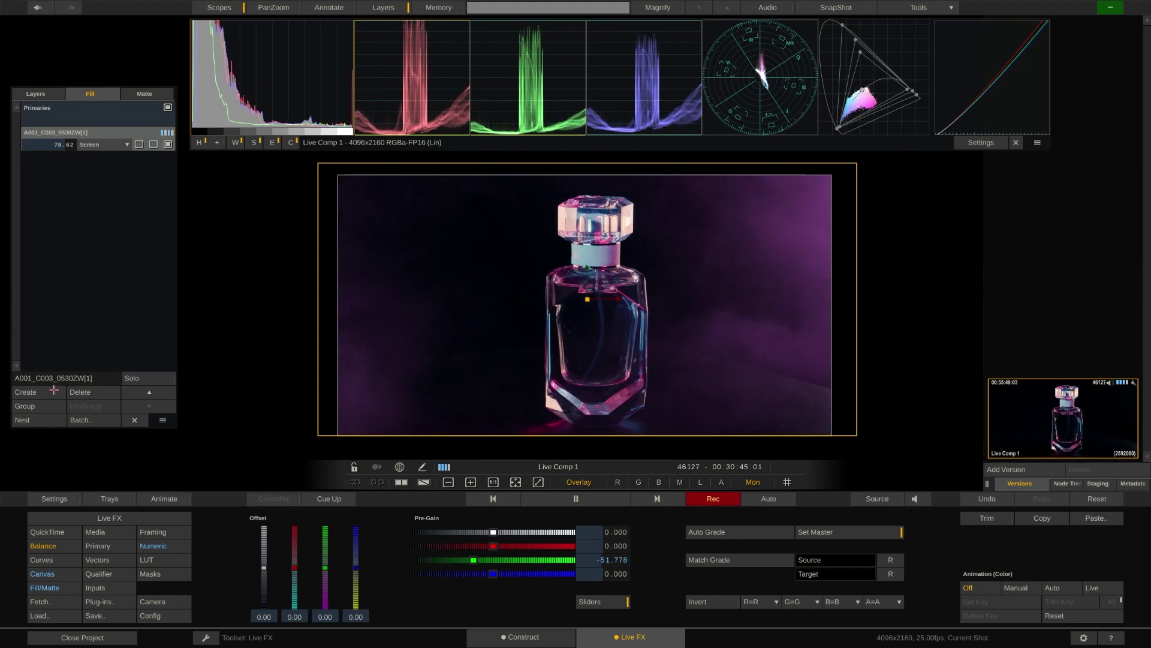
- Add a new layer named vignette
click(26, 391)
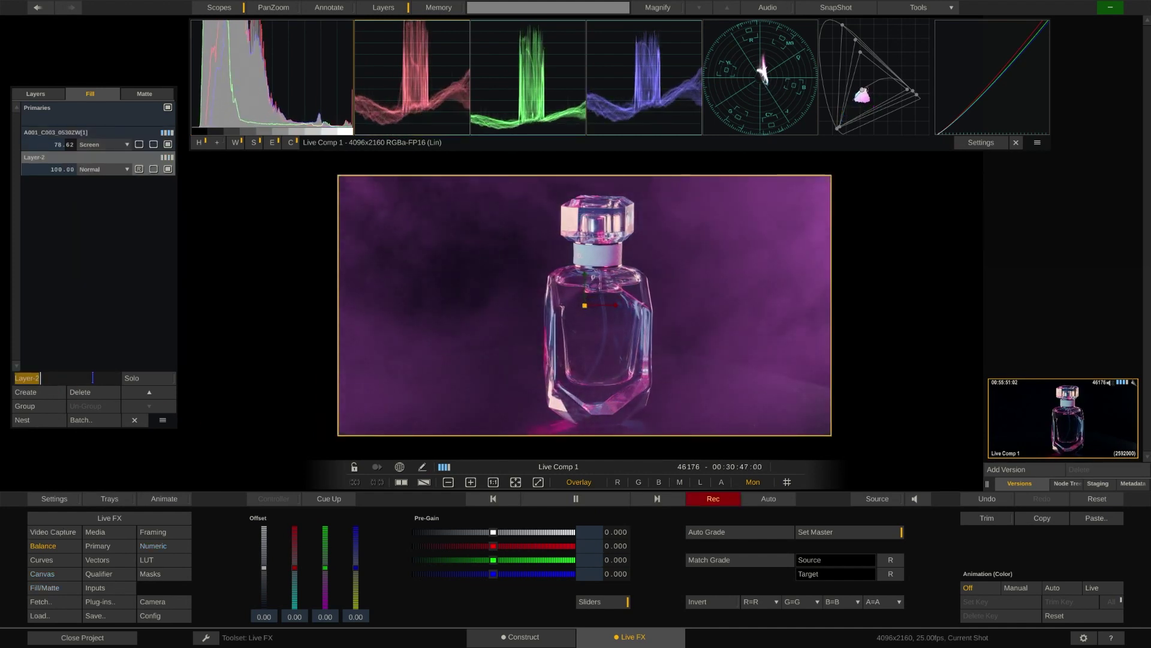
text(vignette)
key(Return)
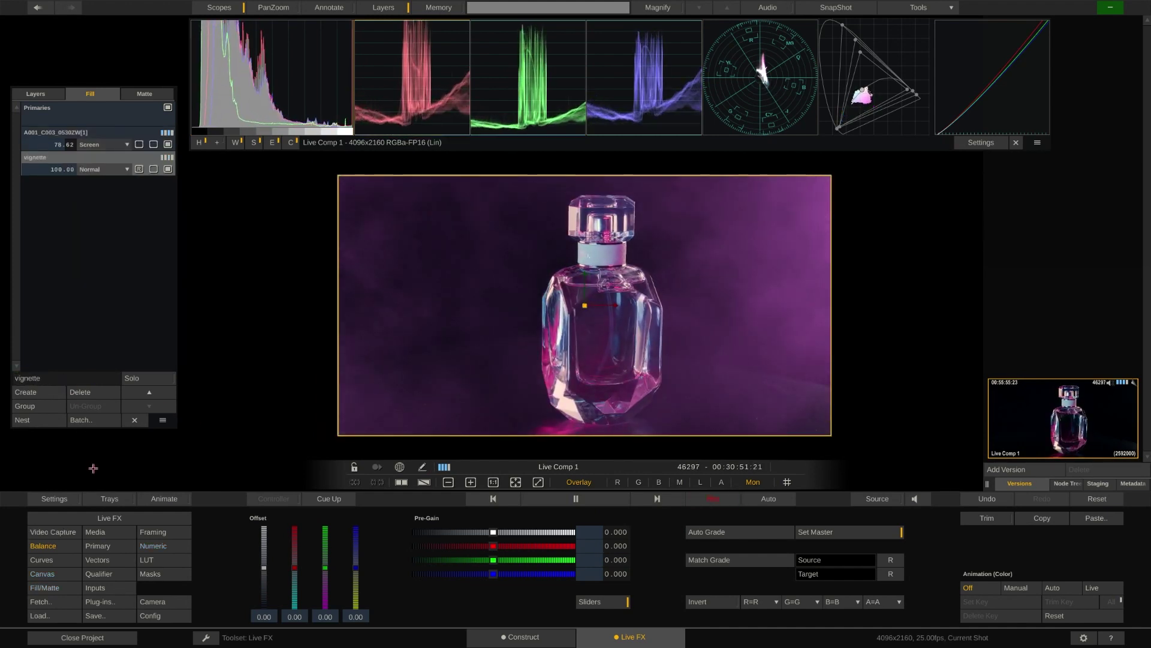
- Make the vignette a circle with softness about 1149, offset to -190.719, -355.059
click(43, 574)
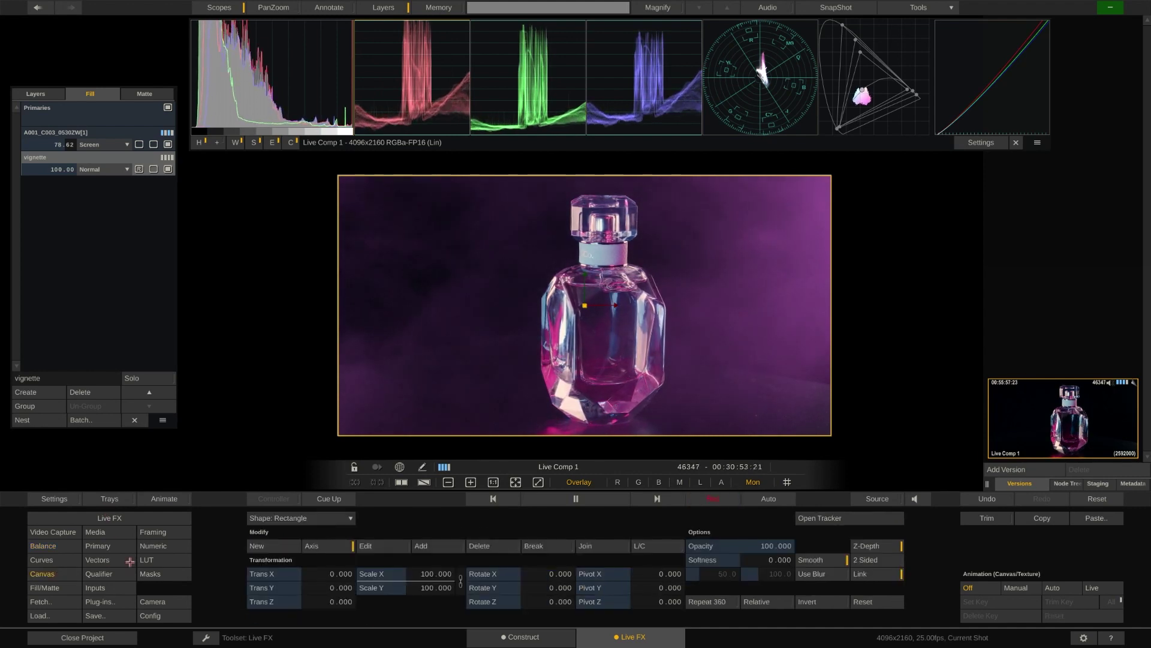
click(292, 519)
click(306, 531)
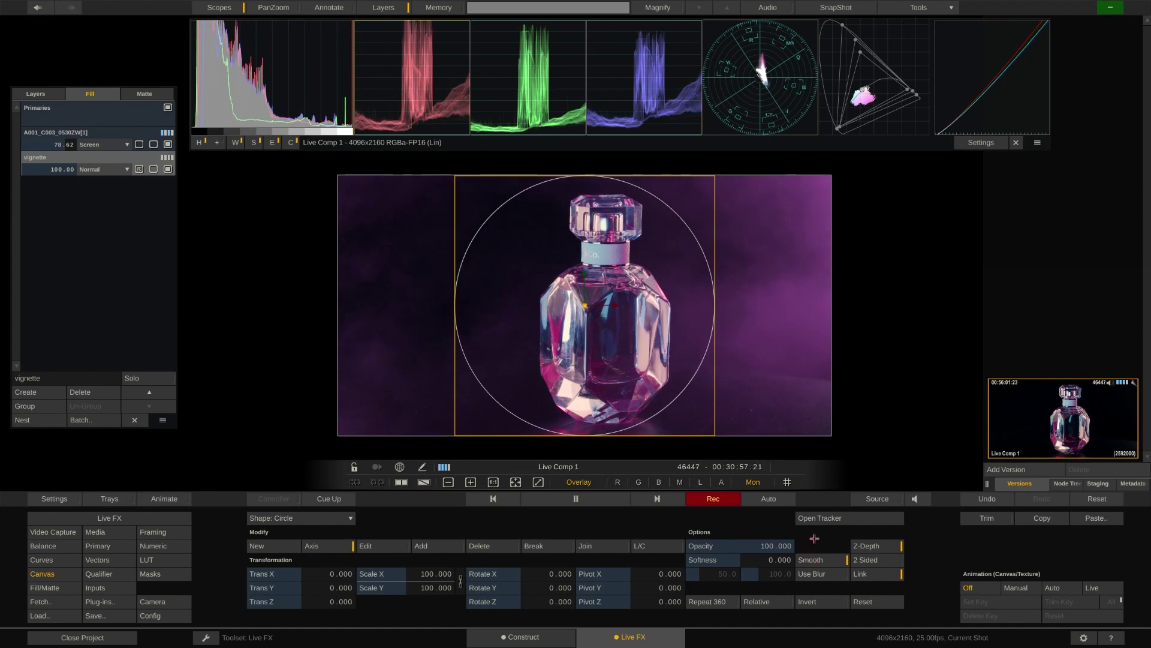
drag(779, 559, 768, 562)
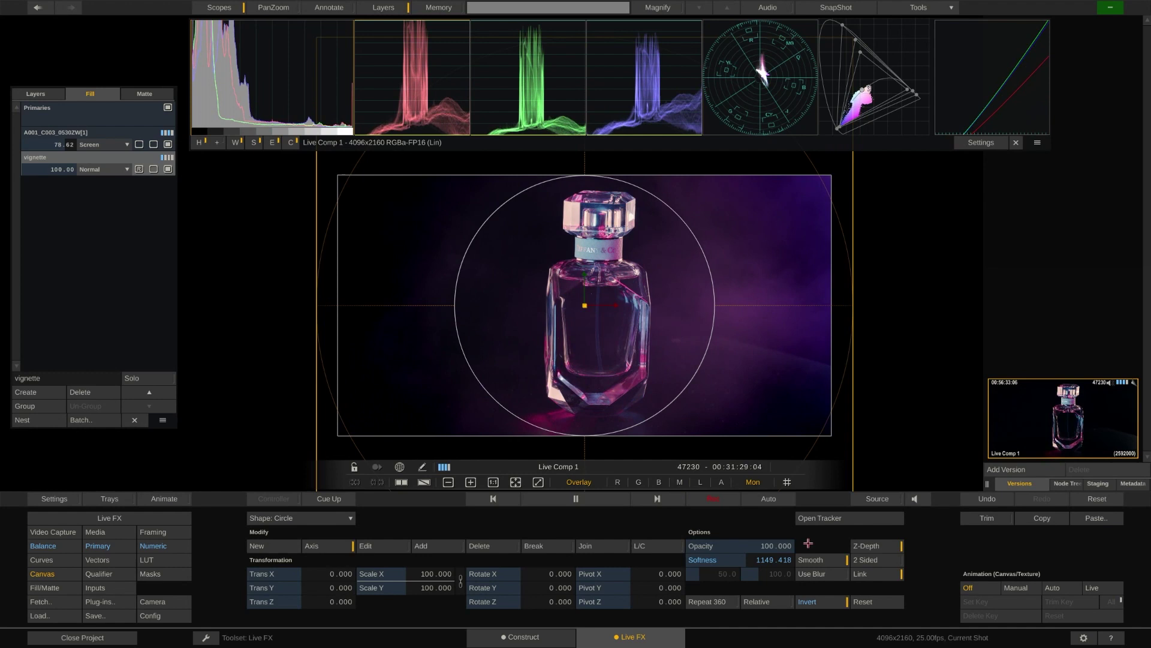
drag(753, 342, 738, 394)
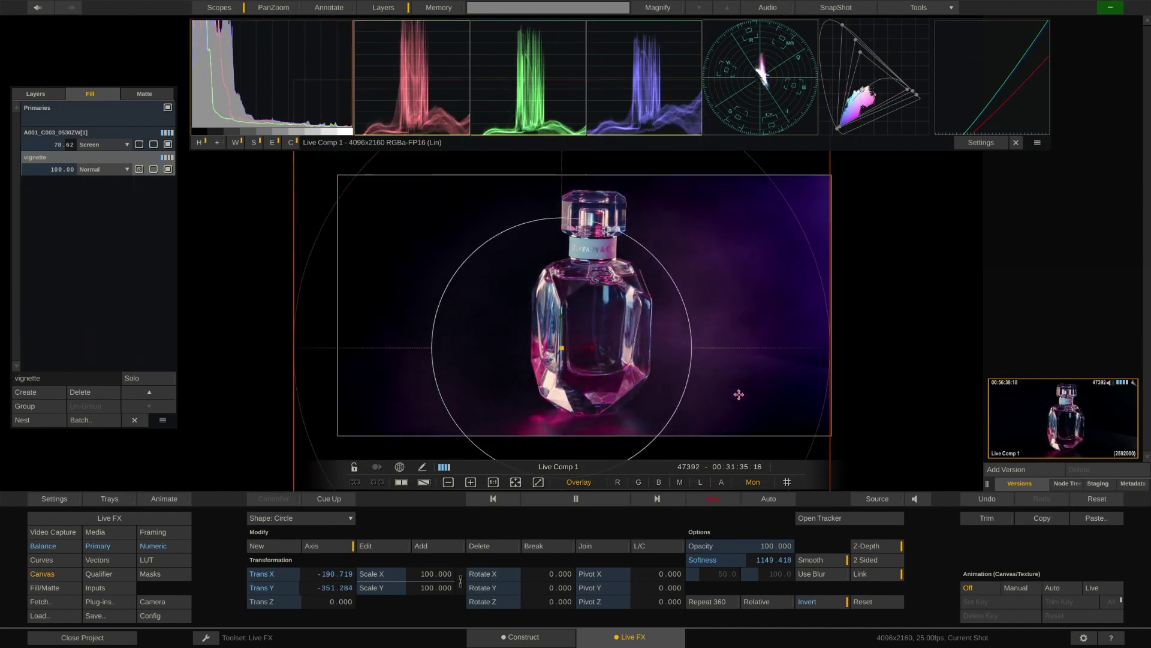
- Stop recording to produce Live Comp 1_M and scrub through its 1430 frames
click(700, 501)
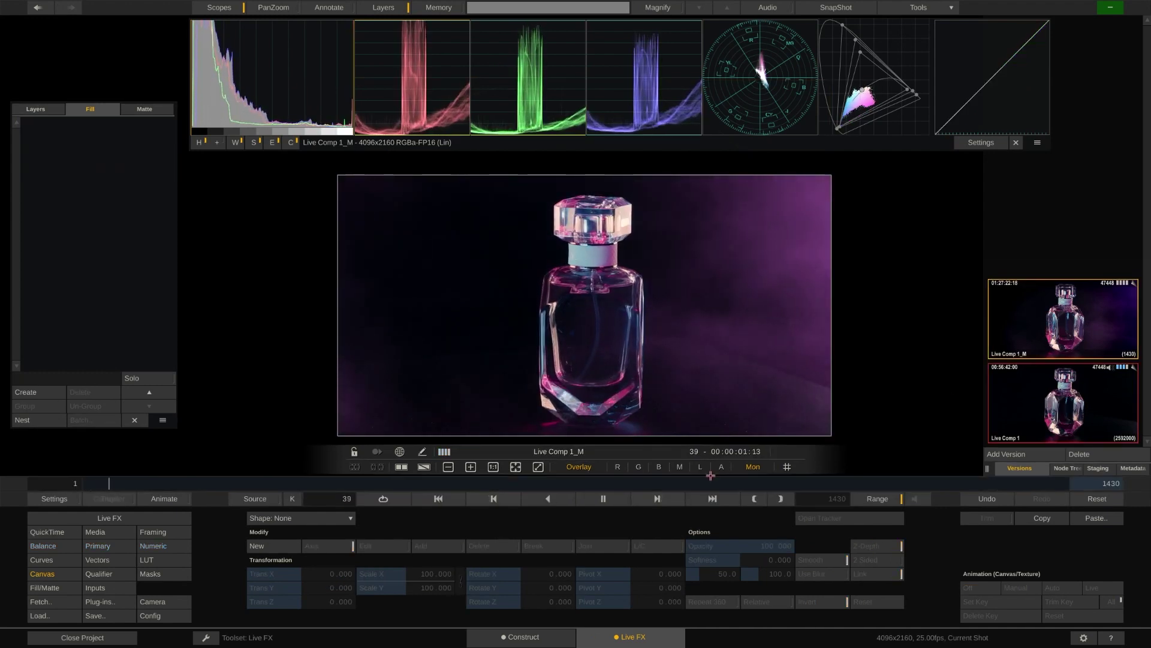
mouse_move(137, 484)
mouse_down()
mouse_move(948, 484)
mouse_move(871, 483)
mouse_up()
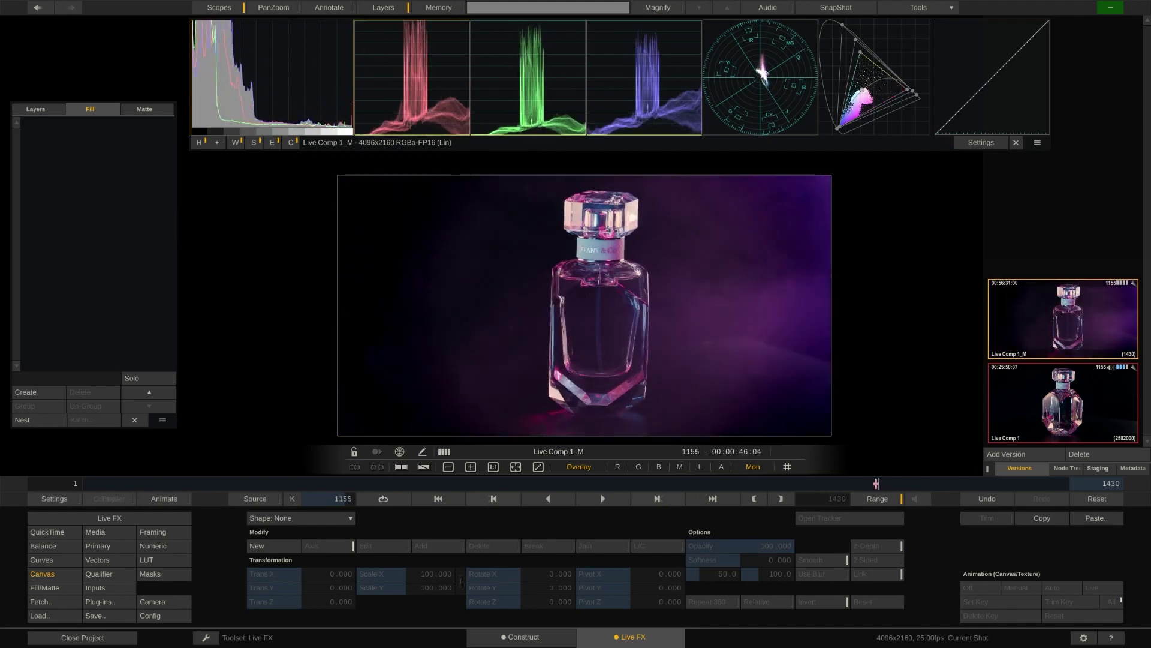